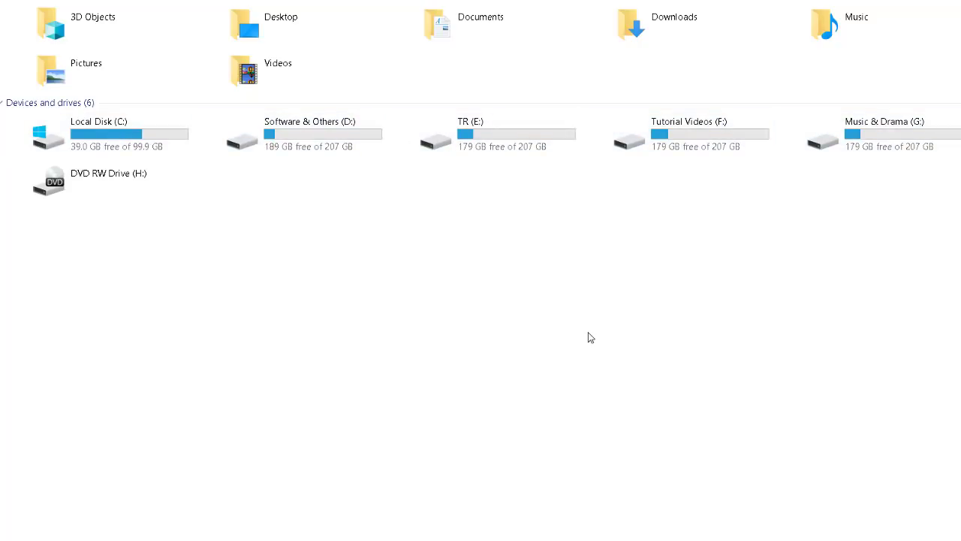
{"action": "mouse_move", "coordinate": [465, 143]}
{"action": "left_click", "coordinate": [518, 126]}
{"action": "key", "text": "super+r"}
{"action": "left_click_drag", "start_coordinate": [4, 380], "coordinate": [358, 183]}
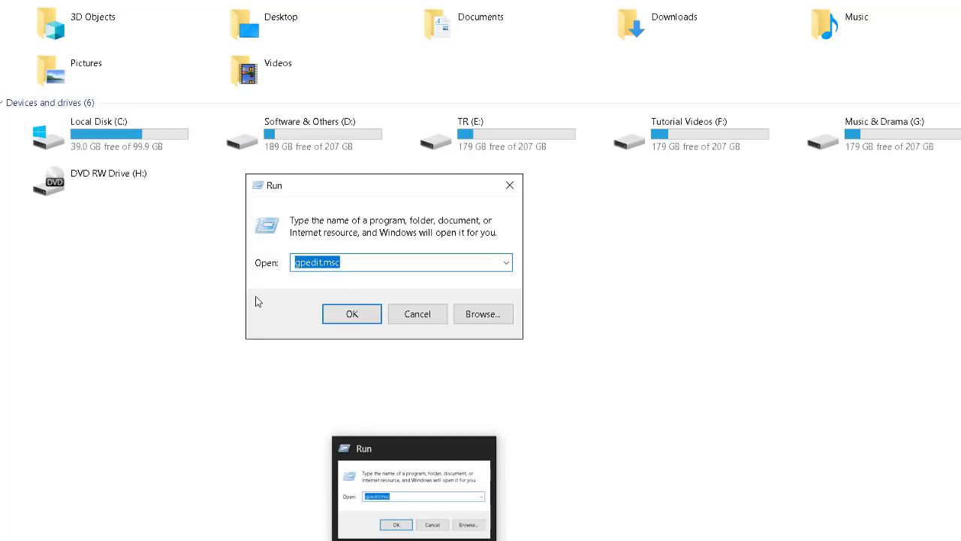
{"action": "left_click_drag", "start_coordinate": [335, 186], "coordinate": [418, 231]}
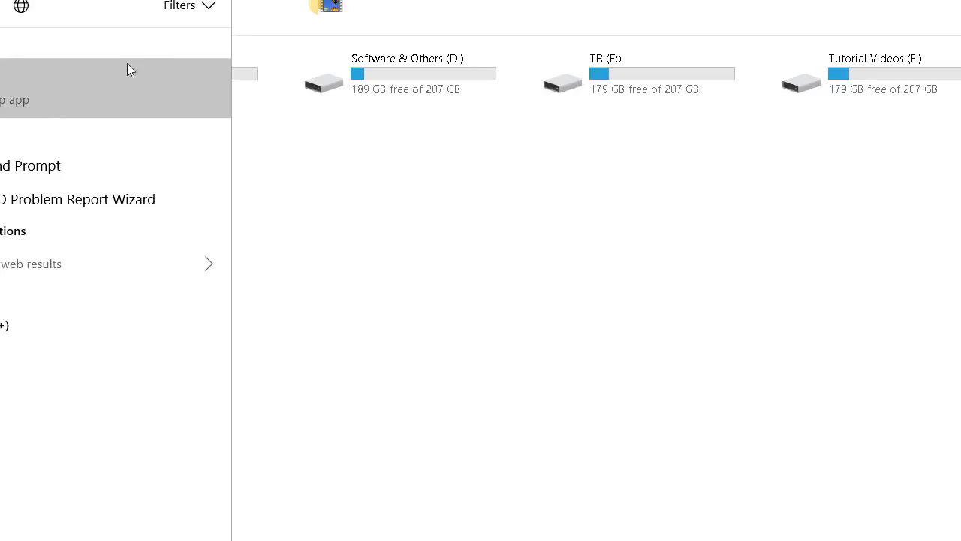
{"action": "left_click", "coordinate": [41, 98]}
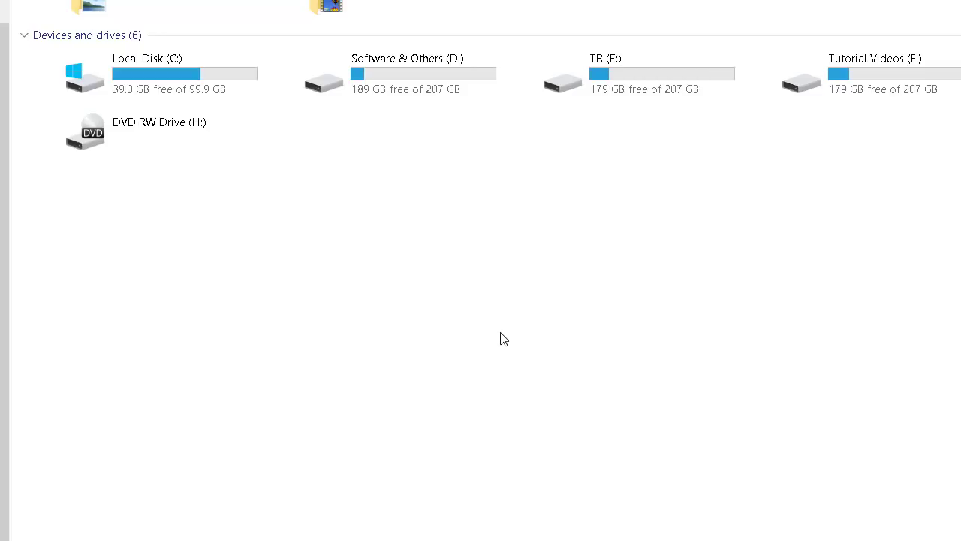
Run gpedit.msc to launch the Local Group Policy Editor and maximize its window
{"action": "key", "text": "super+r"}
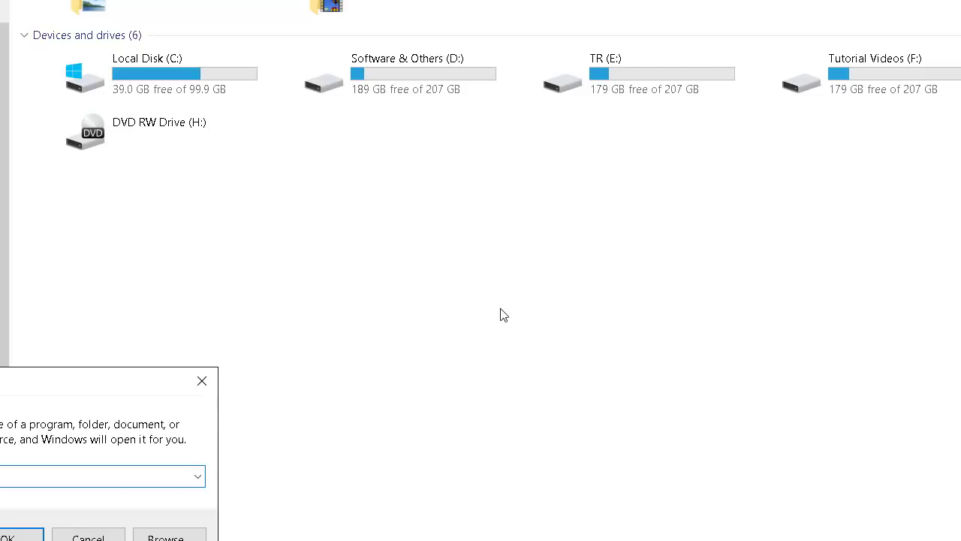
{"action": "left_click_drag", "start_coordinate": [81, 379], "coordinate": [477, 150]}
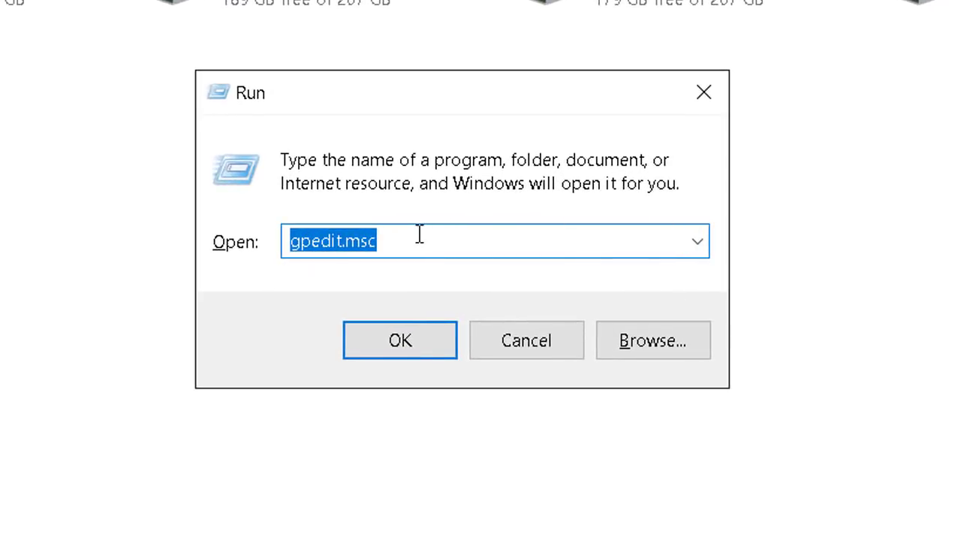
{"action": "left_click", "coordinate": [414, 242]}
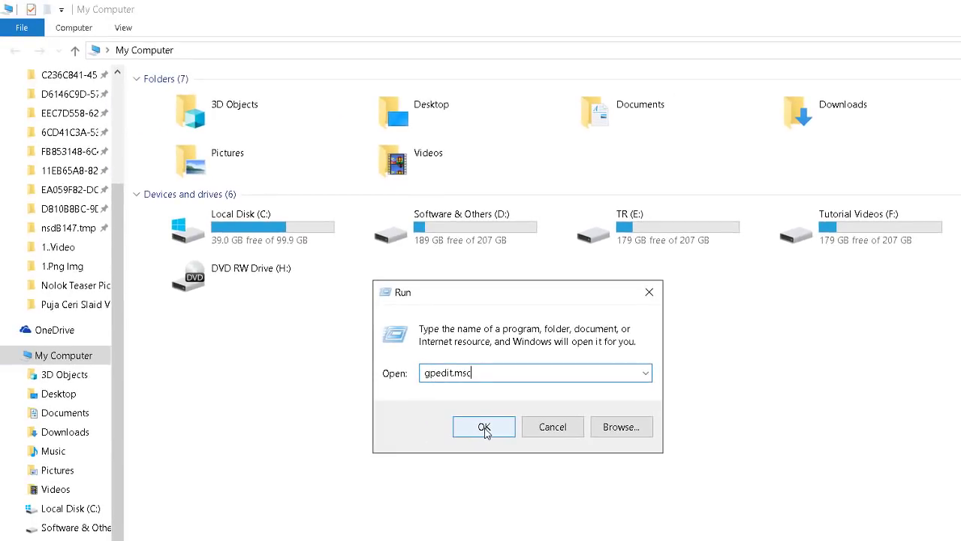
{"action": "left_click", "coordinate": [484, 427]}
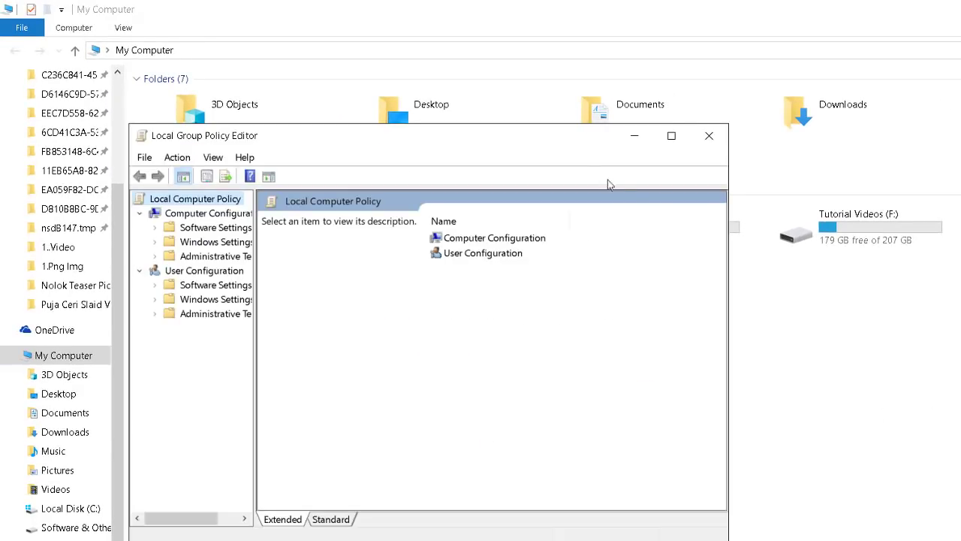
{"action": "left_click_drag", "start_coordinate": [558, 137], "coordinate": [639, 126]}
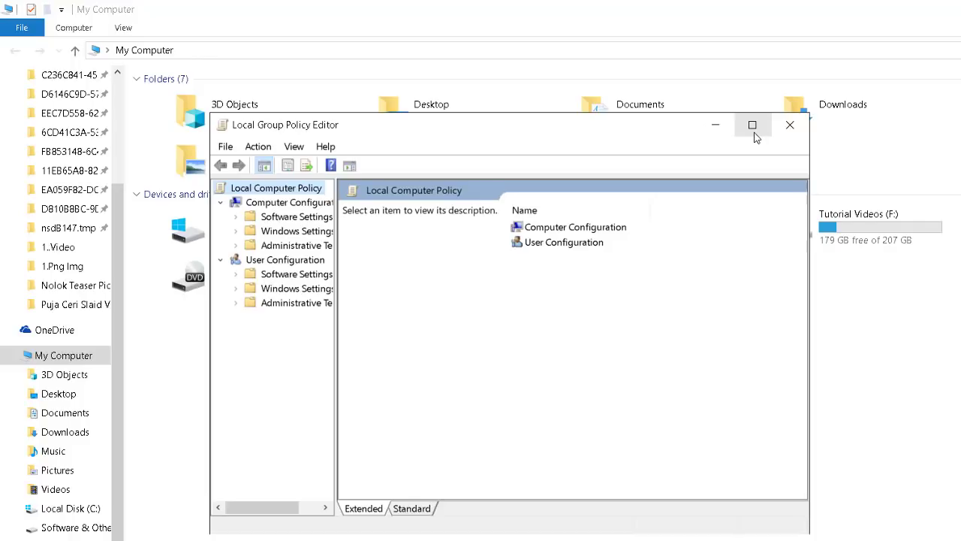
{"action": "left_click", "coordinate": [753, 126]}
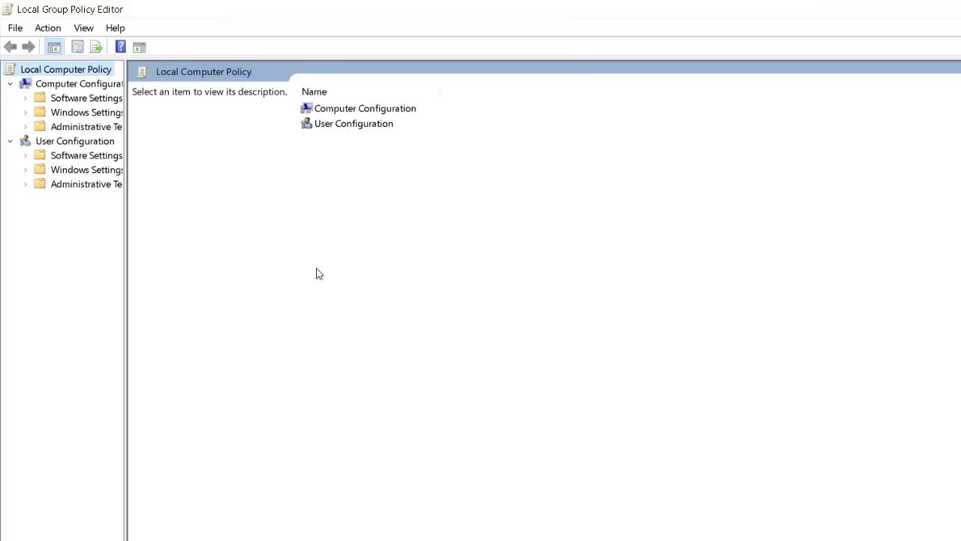
Open the File Explorer policies in User Configuration > Administrative Templates > Windows Components
{"action": "left_click", "coordinate": [387, 117]}
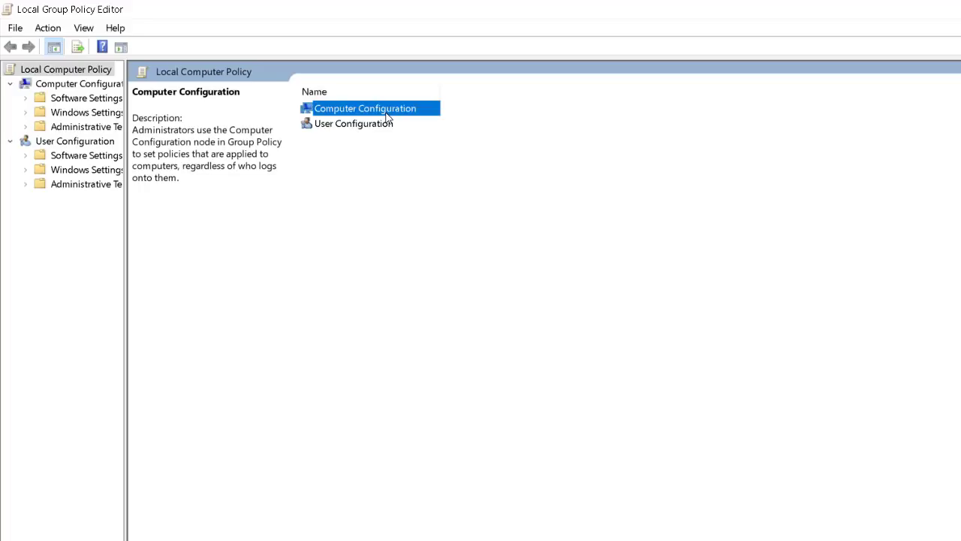
{"action": "left_click", "coordinate": [375, 117]}
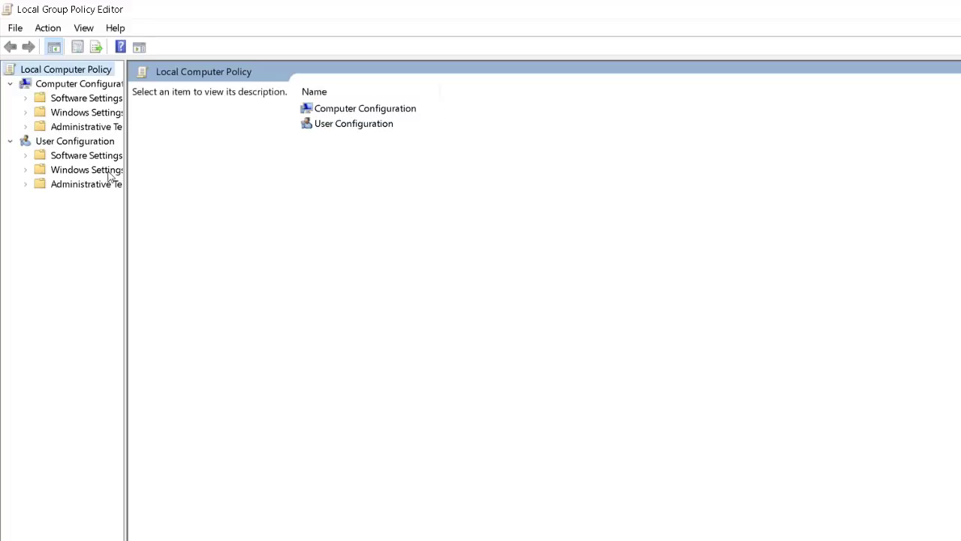
{"action": "double_click", "coordinate": [67, 189]}
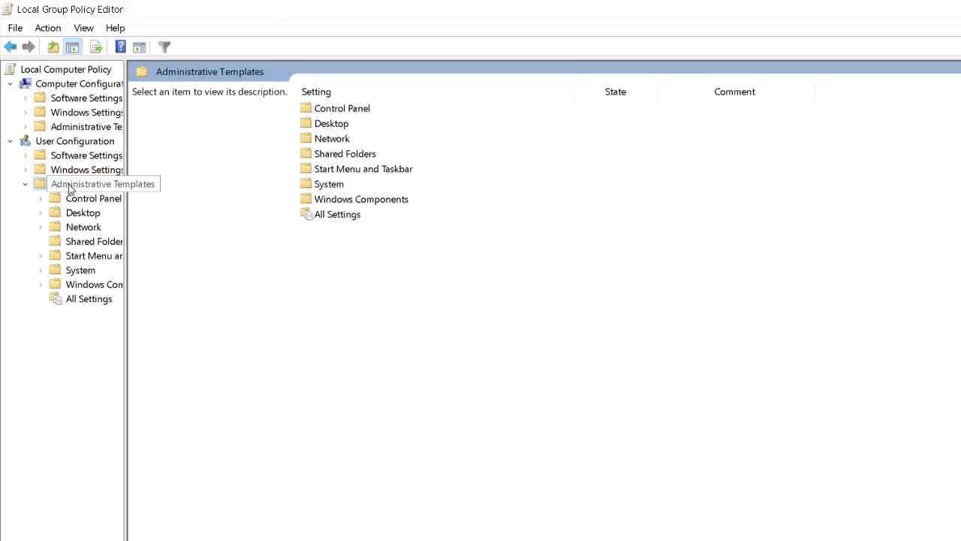
{"action": "double_click", "coordinate": [383, 201]}
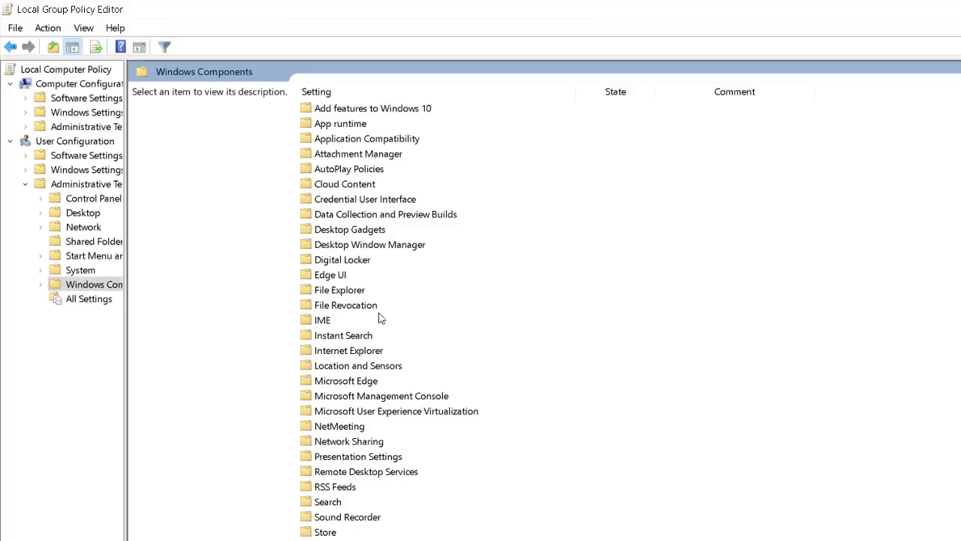
{"action": "left_click", "coordinate": [358, 293]}
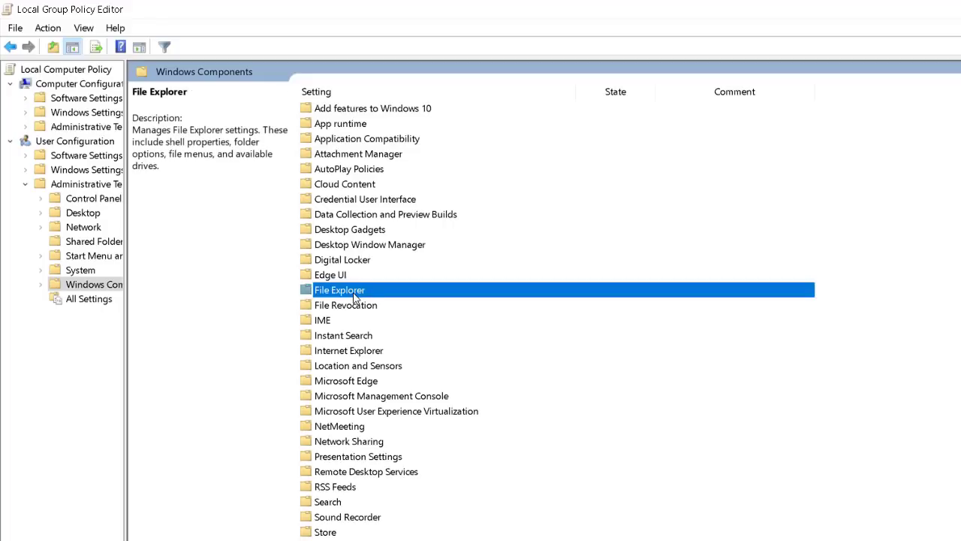
{"action": "double_click", "coordinate": [378, 292]}
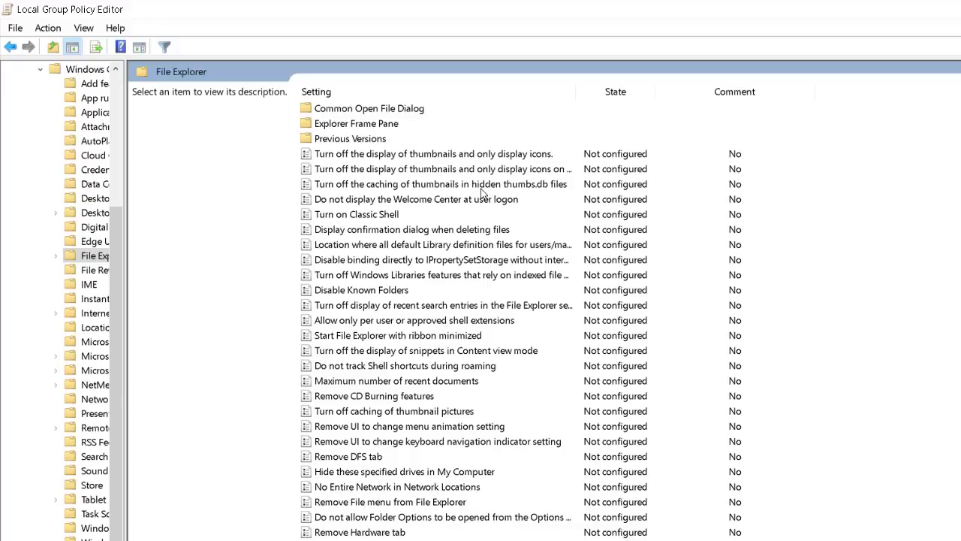
Enable the "Hide these specified drives in My Computer" policy with the combination "Restrict D drive only" and apply it
{"action": "scroll", "coordinate": [481, 194], "scroll_direction": "down", "scroll_amount": 4}
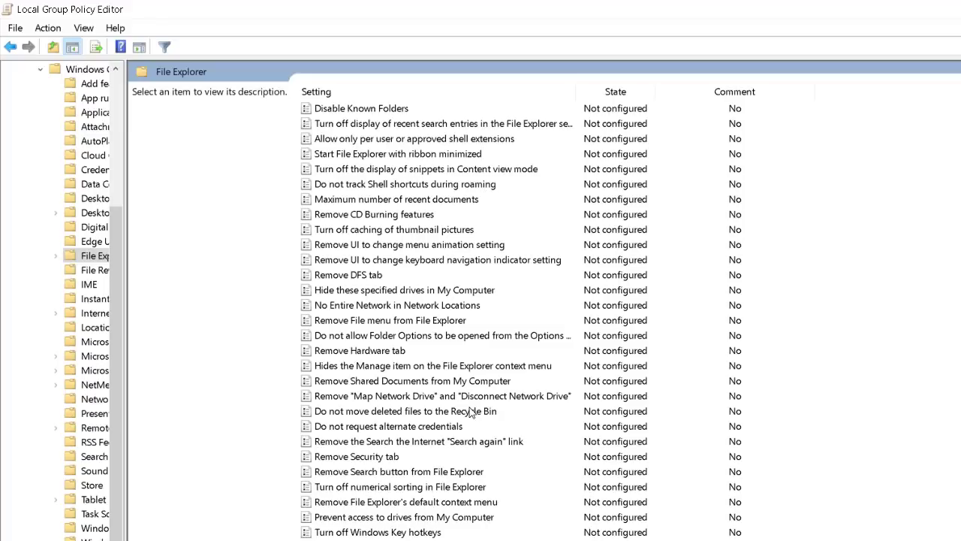
{"action": "key", "text": "Home"}
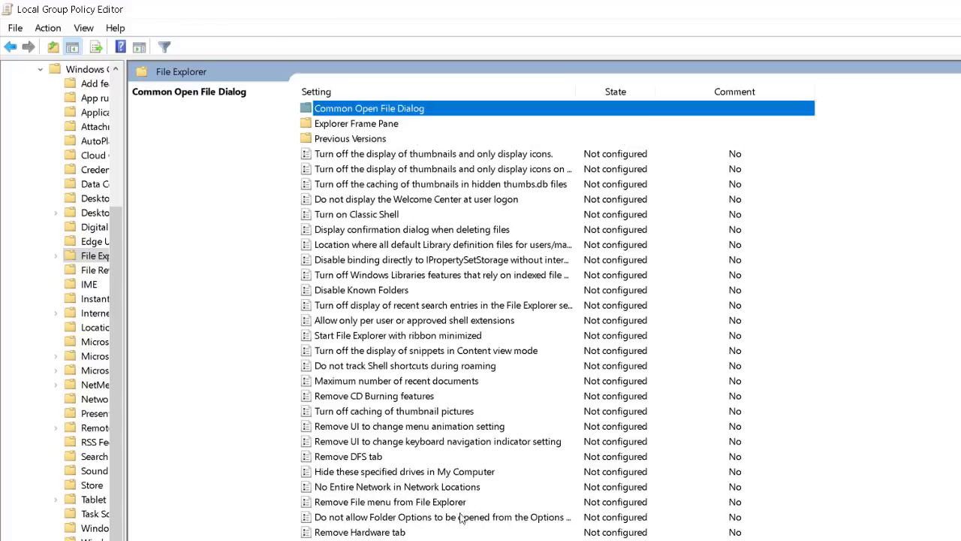
{"action": "left_click", "coordinate": [402, 476]}
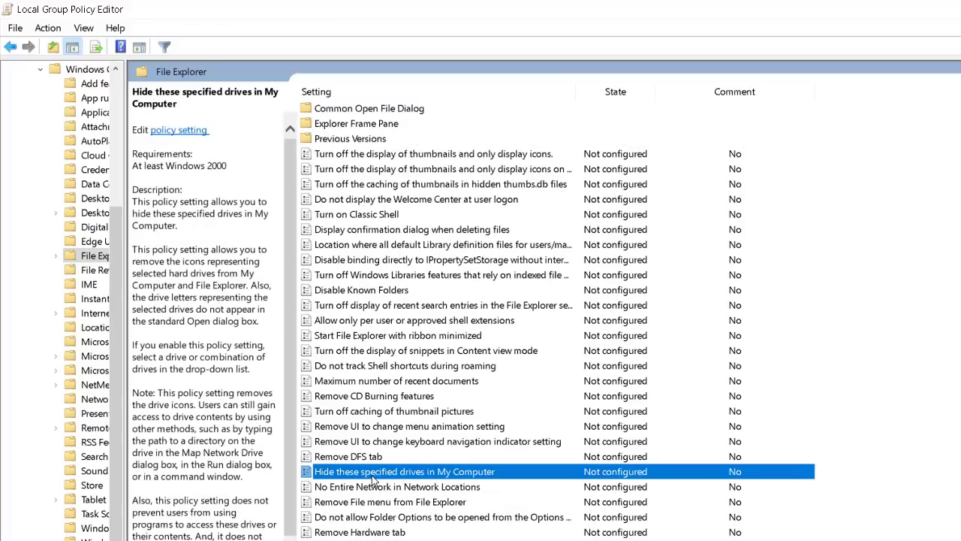
{"action": "double_click", "coordinate": [446, 477]}
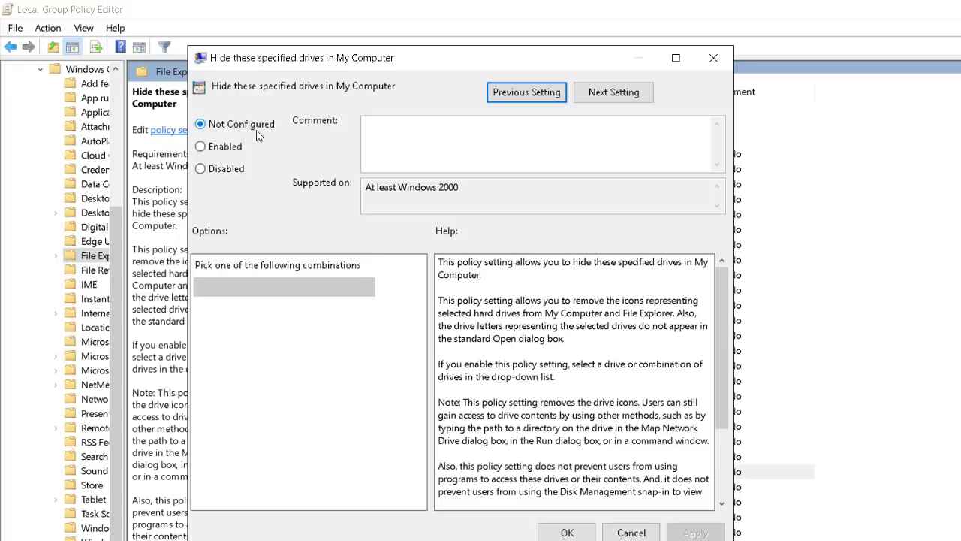
{"action": "left_click", "coordinate": [200, 148]}
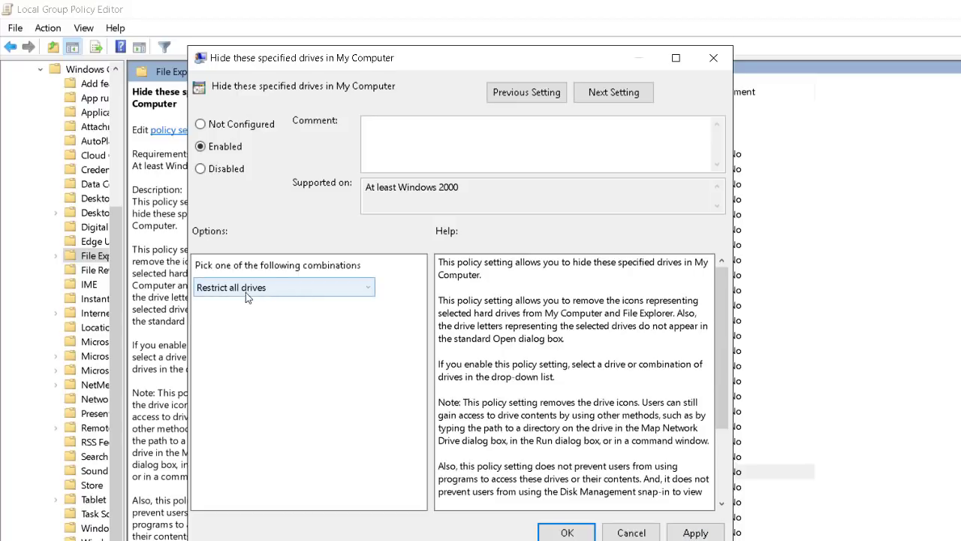
{"action": "left_click", "coordinate": [278, 294]}
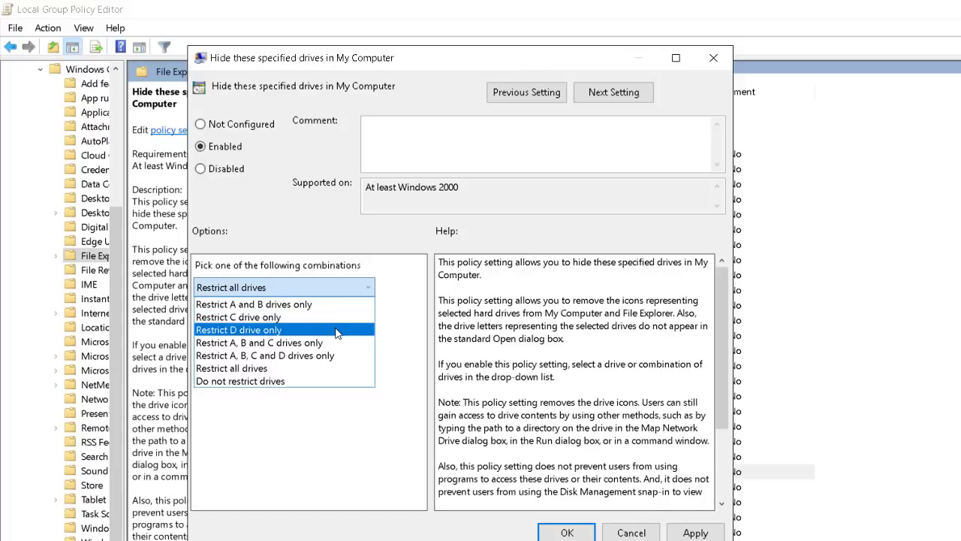
{"action": "left_click", "coordinate": [277, 334]}
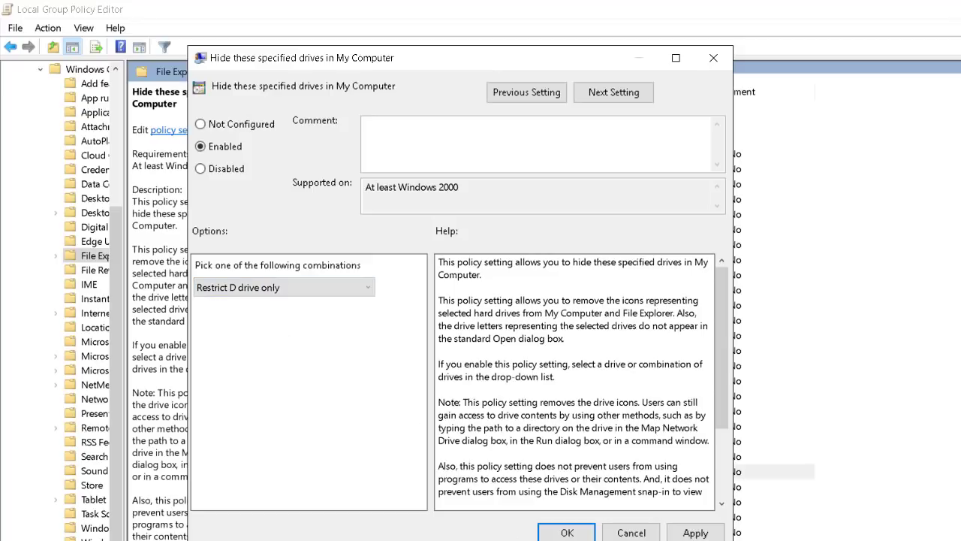
{"action": "left_click", "coordinate": [697, 533]}
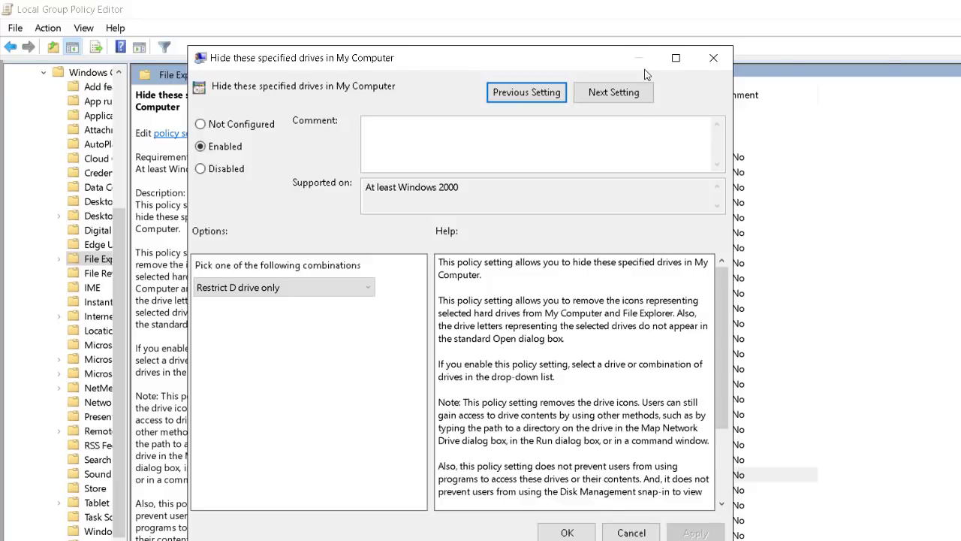
{"action": "left_click", "coordinate": [567, 532]}
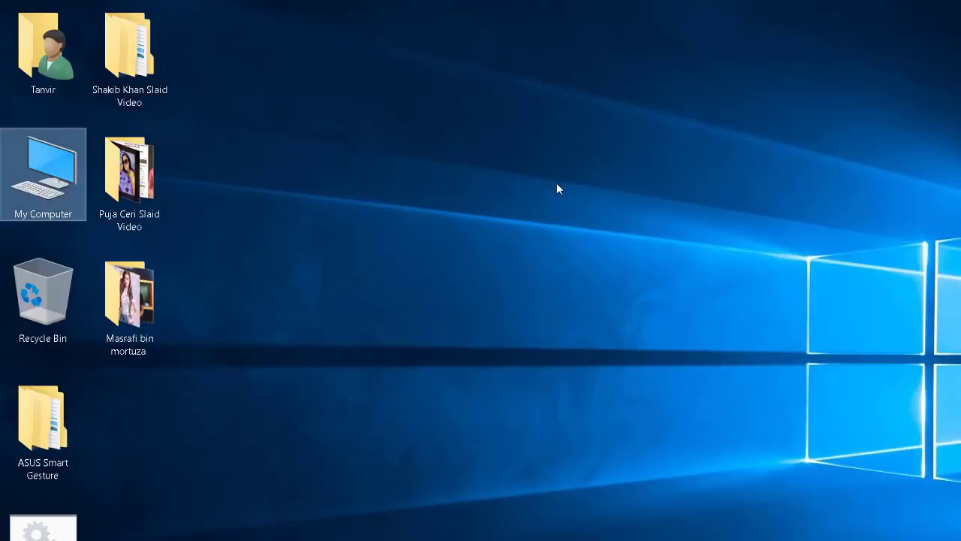
Refresh the desktop, then open My Computer in a maximized window and refresh it to check the listed drives
{"action": "right_click", "coordinate": [557, 183]}
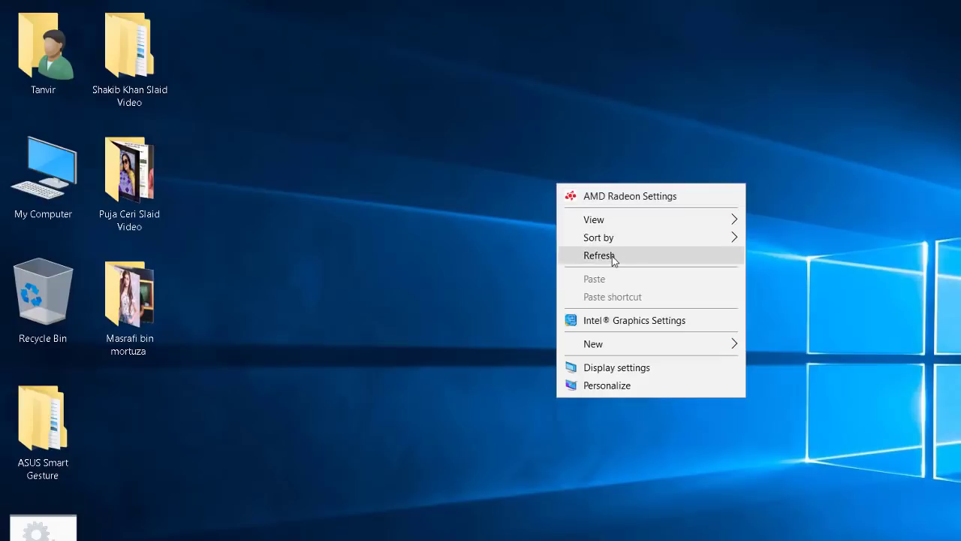
{"action": "left_click", "coordinate": [613, 258]}
{"action": "double_click", "coordinate": [42, 172]}
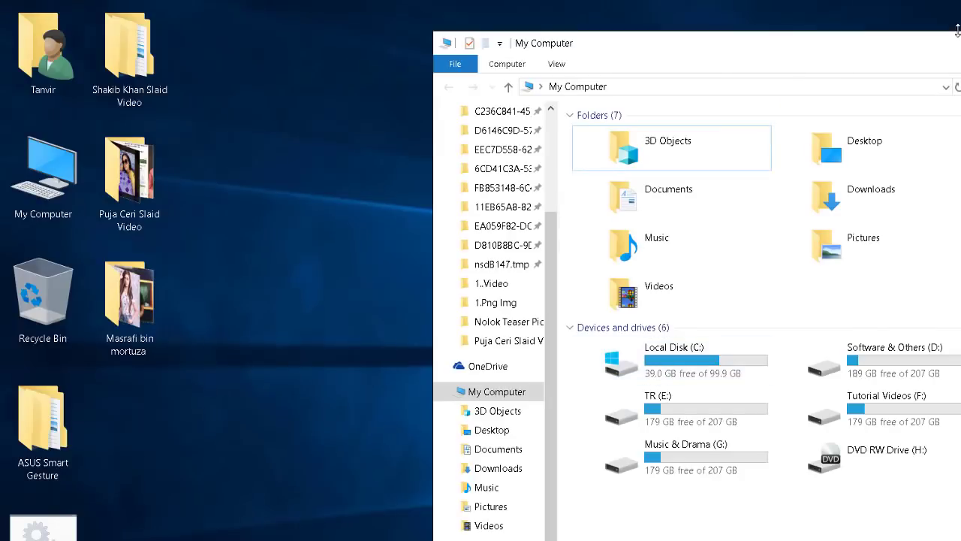
{"action": "double_click", "coordinate": [947, 43]}
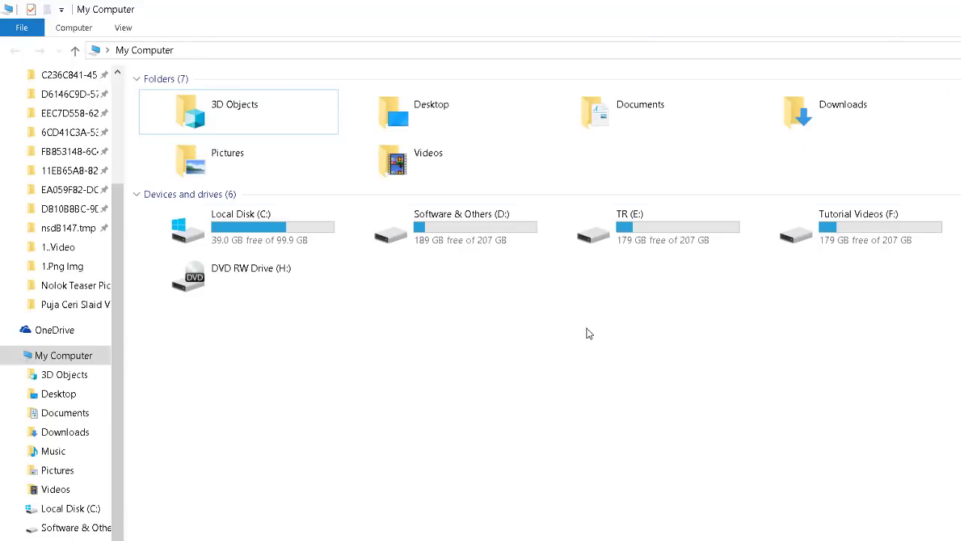
{"action": "right_click", "coordinate": [682, 321]}
{"action": "left_click", "coordinate": [724, 386]}
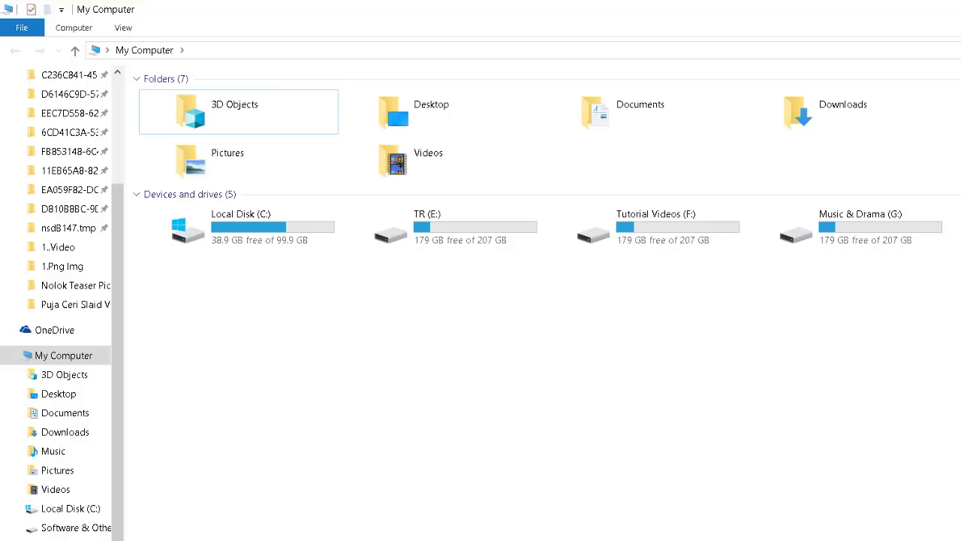
{"action": "left_click_drag", "start_coordinate": [249, 489], "coordinate": [469, 323]}
{"action": "left_click", "coordinate": [344, 402]}
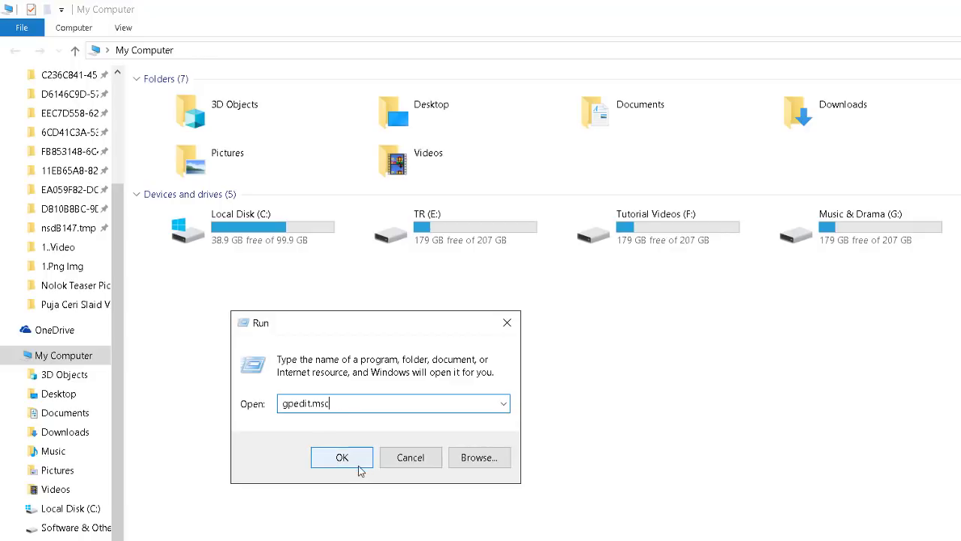
{"action": "left_click", "coordinate": [507, 322]}
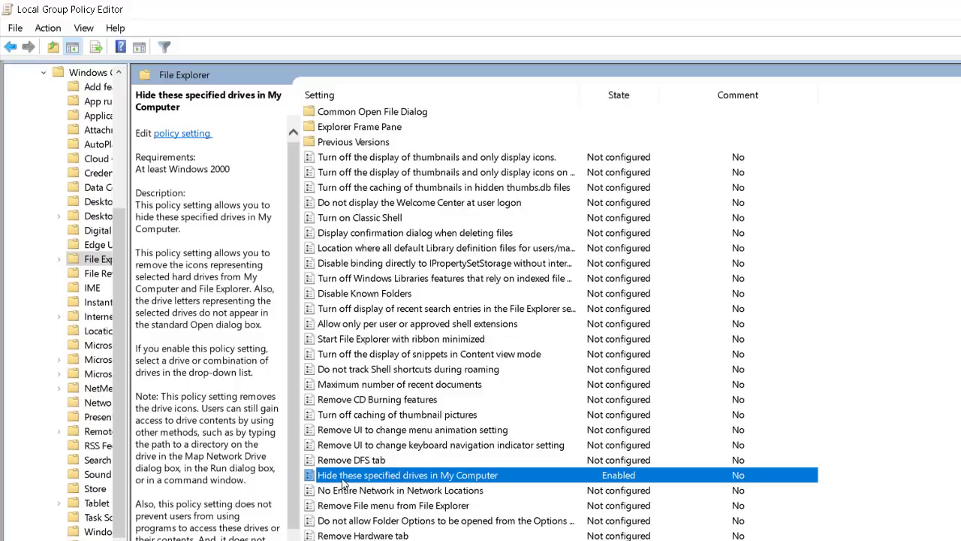
Set the "Hide these specified drives in My Computer" policy to Not Configured in the Local Group Policy Editor, and refresh the My Computer drive list
{"action": "double_click", "coordinate": [467, 479]}
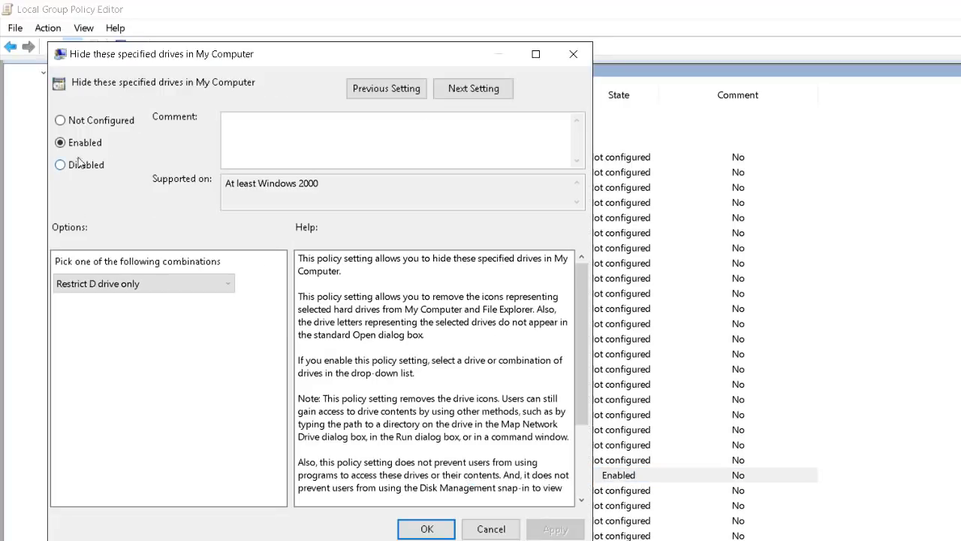
{"action": "left_click", "coordinate": [112, 121]}
{"action": "left_click", "coordinate": [555, 529]}
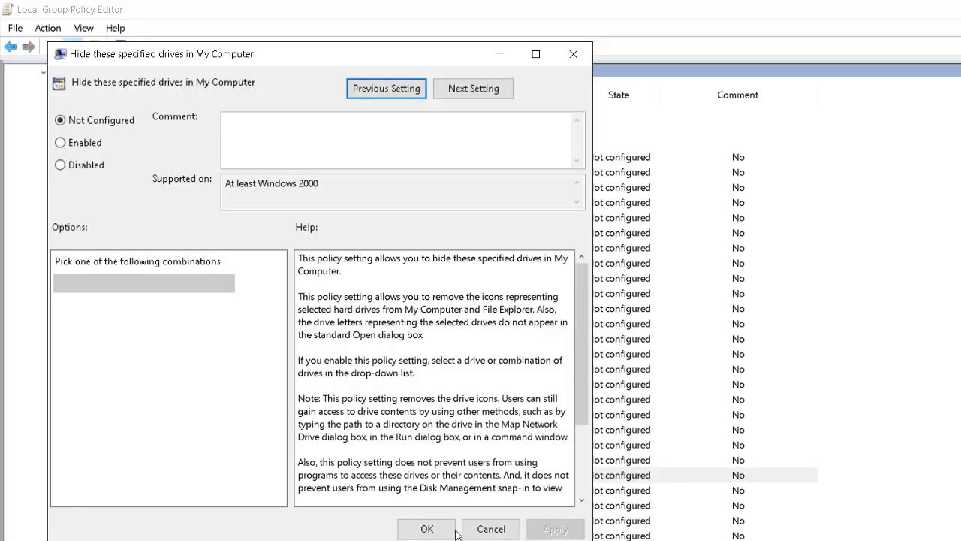
{"action": "left_click", "coordinate": [426, 529]}
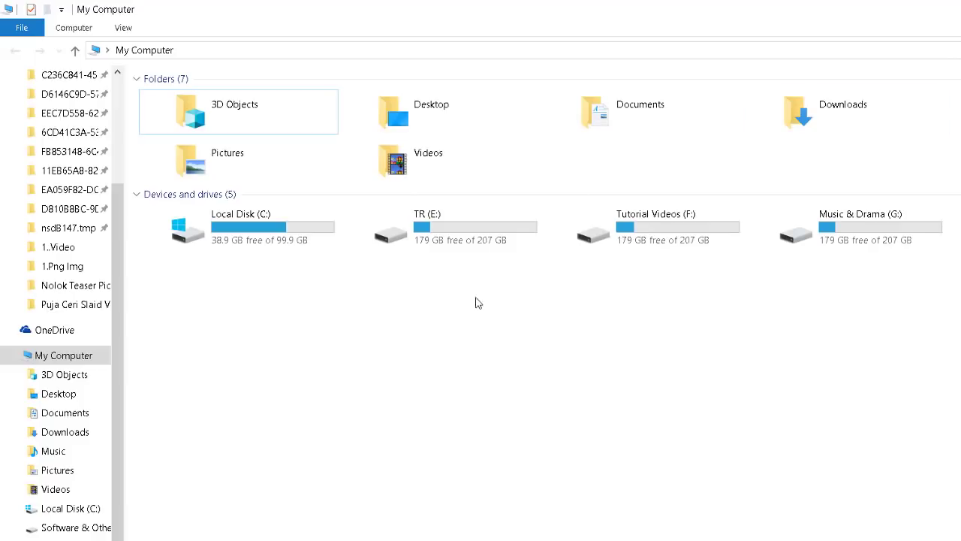
{"action": "right_click", "coordinate": [509, 317]}
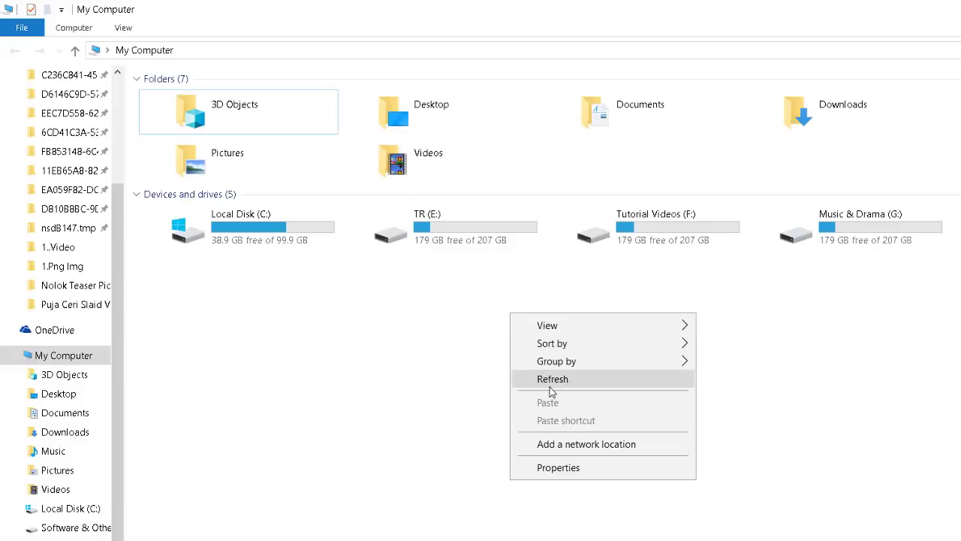
{"action": "left_click", "coordinate": [550, 386]}
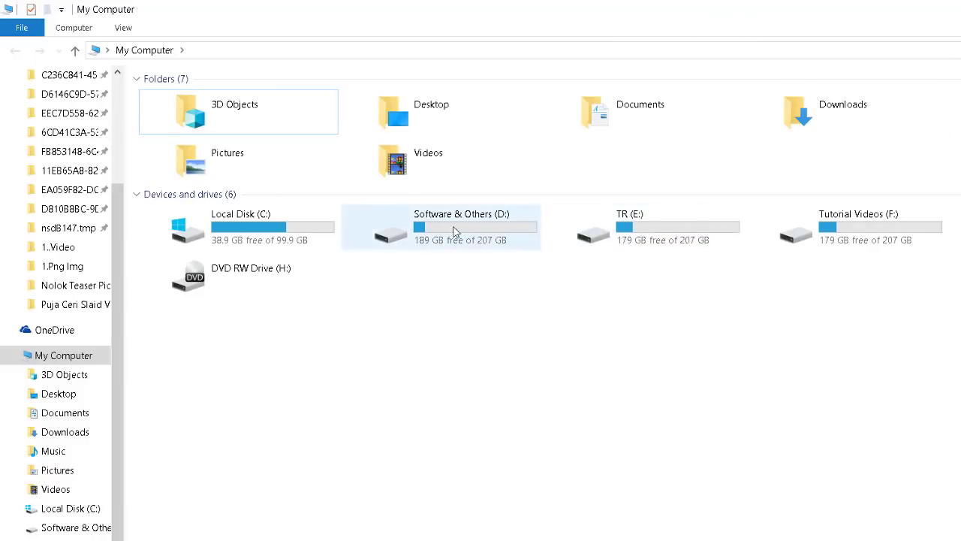